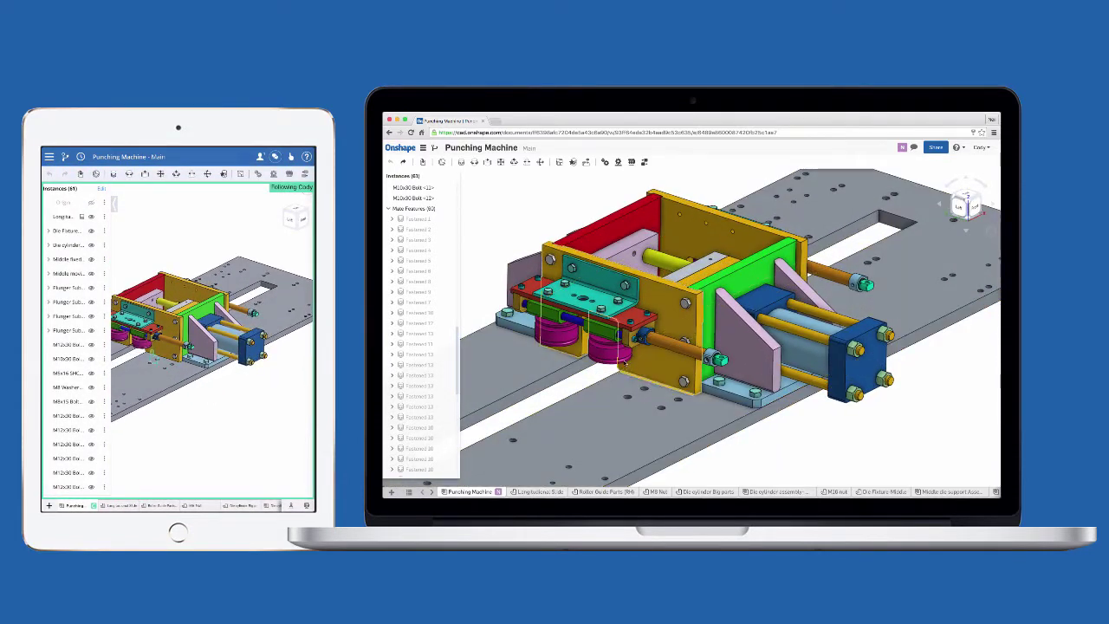
{"action": "scroll", "coordinate": [592, 354], "scroll_direction": "up", "scroll_amount": 5}
{"action": "scroll", "coordinate": [592, 354], "scroll_direction": "up", "scroll_amount": 3}
{"action": "scroll", "coordinate": [592, 354], "scroll_direction": "up", "scroll_amount": 3}
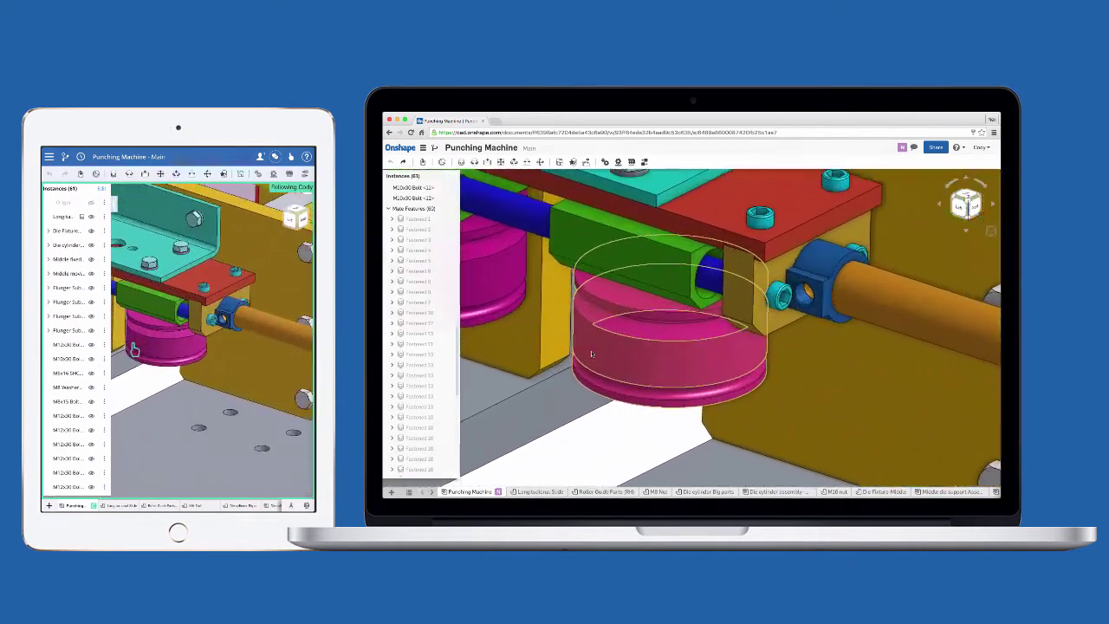
{"action": "scroll", "coordinate": [592, 354], "scroll_direction": "up", "scroll_amount": 2}
Bring up the context menu on the magenta die cylinder under the punching head
{"action": "right_click", "coordinate": [662, 370]}
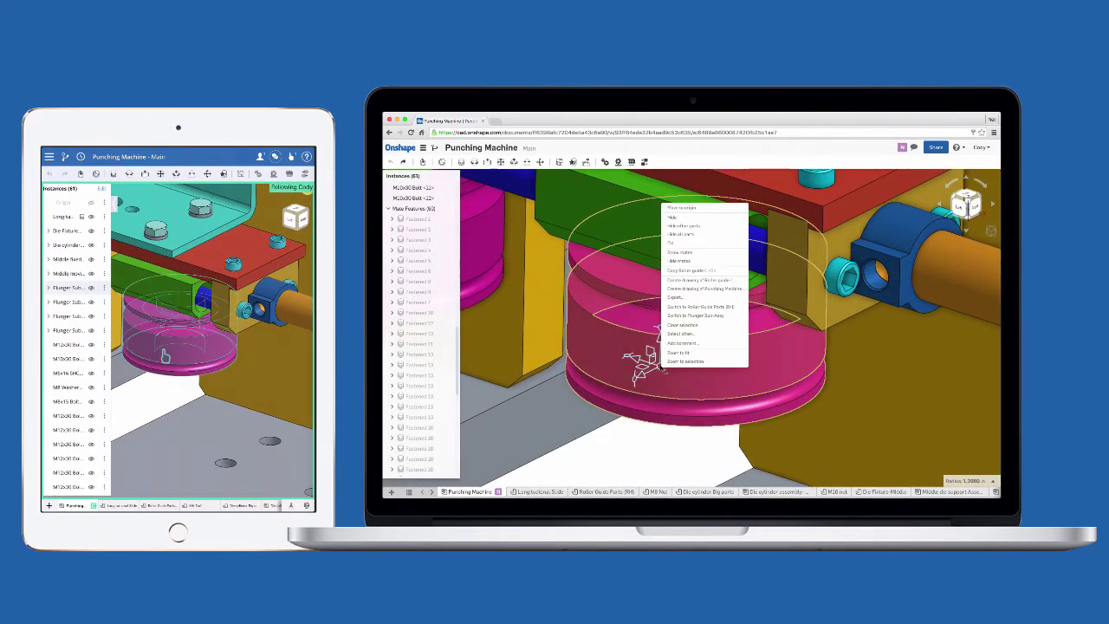
Hide the magenta die cylinder to expose the inner shaft and fittings beneath the punching head
{"action": "left_click", "coordinate": [694, 224]}
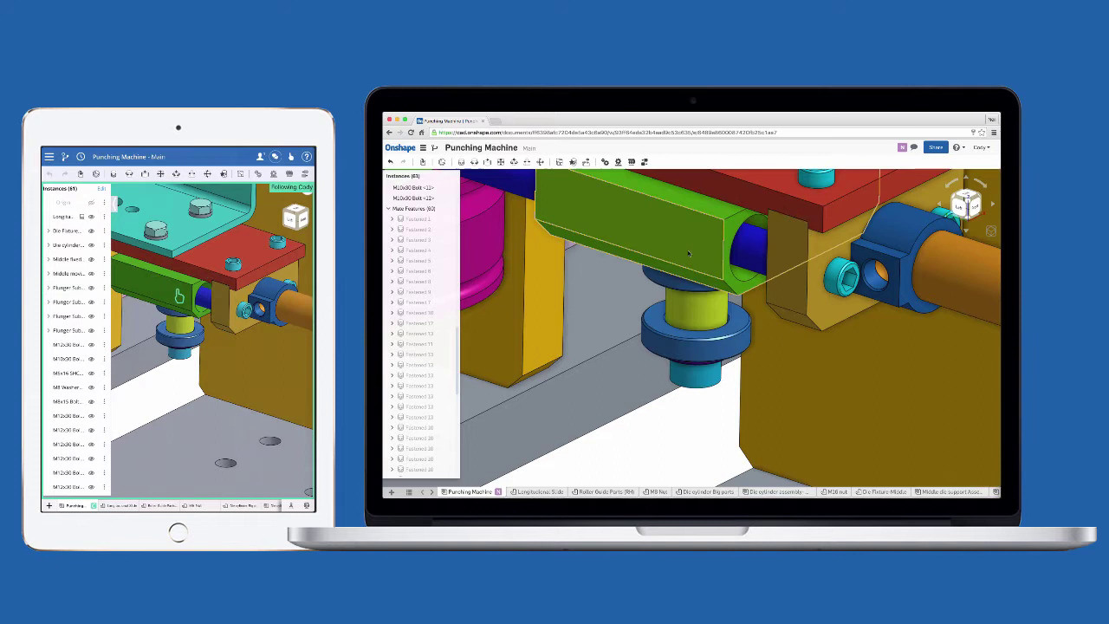